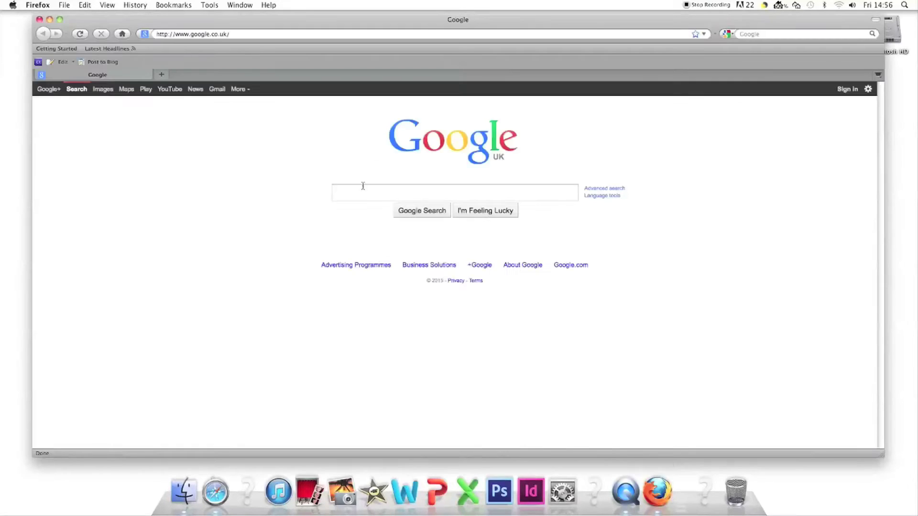
Step: Search Google Images for "golden room" and open the Golden Drawing Room result from Wikimedia Commons
{"action": "left_click", "coordinate": [361, 192]}
{"action": "type", "text": "golde"}
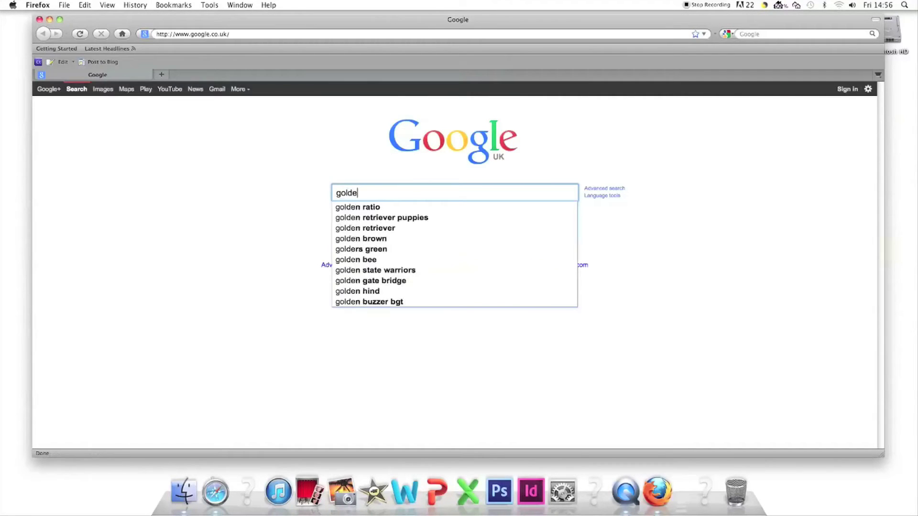
{"action": "type", "text": "n room"}
{"action": "key", "text": "Return"}
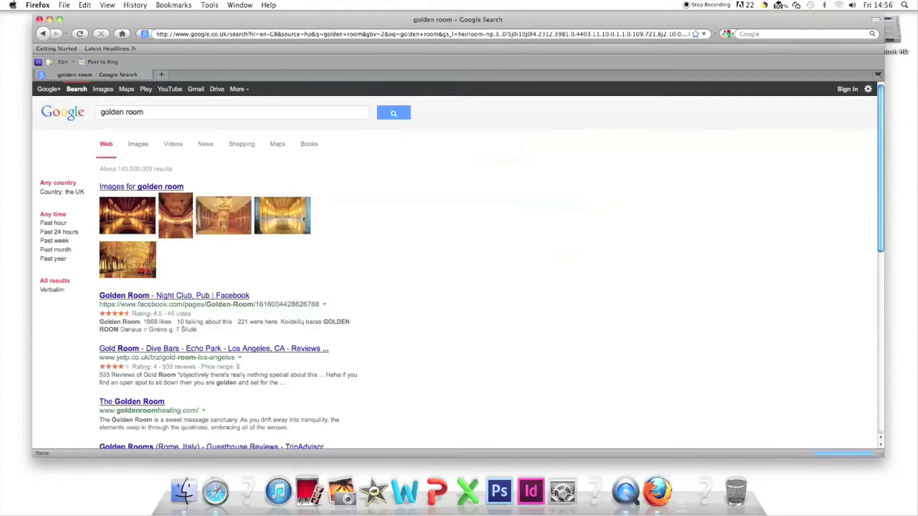
{"action": "left_click", "coordinate": [138, 145]}
{"action": "left_click", "coordinate": [168, 306]}
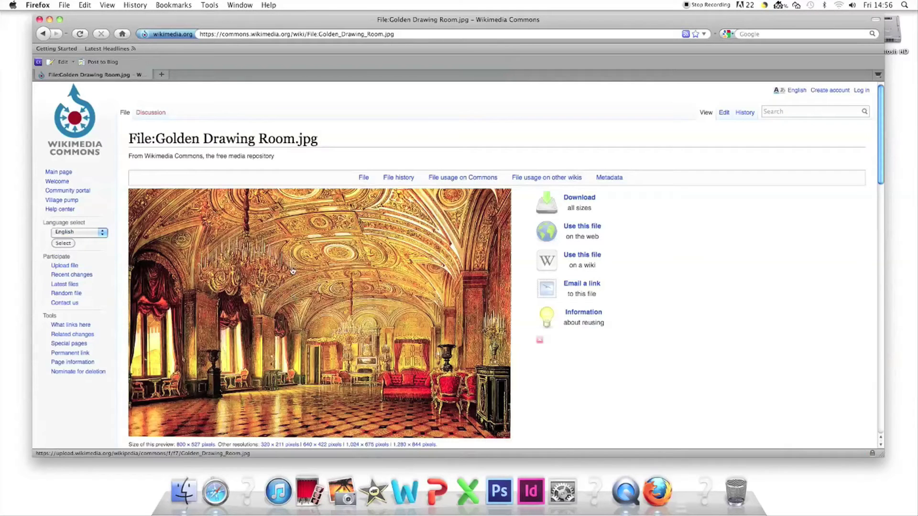
Step: Show the Golden Drawing Room picture at full resolution and save it to the desktop
{"action": "left_click", "coordinate": [293, 272]}
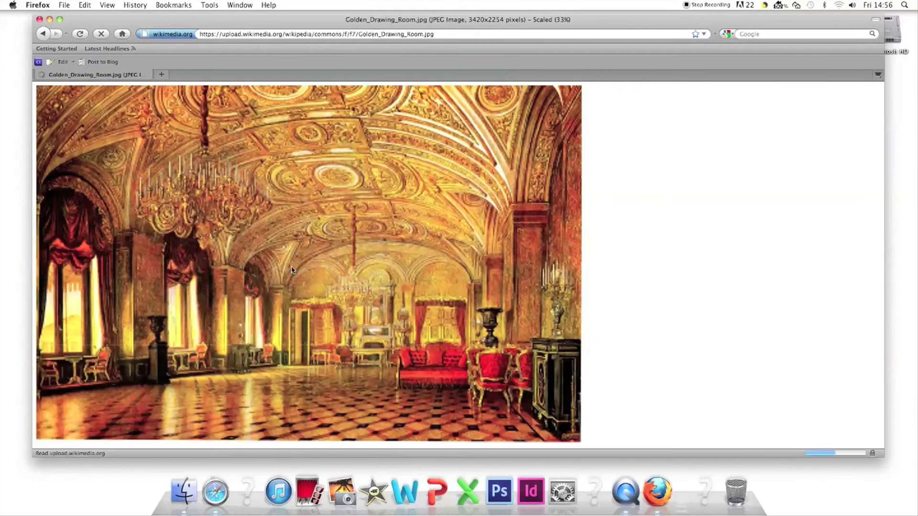
{"action": "left_click", "coordinate": [289, 259]}
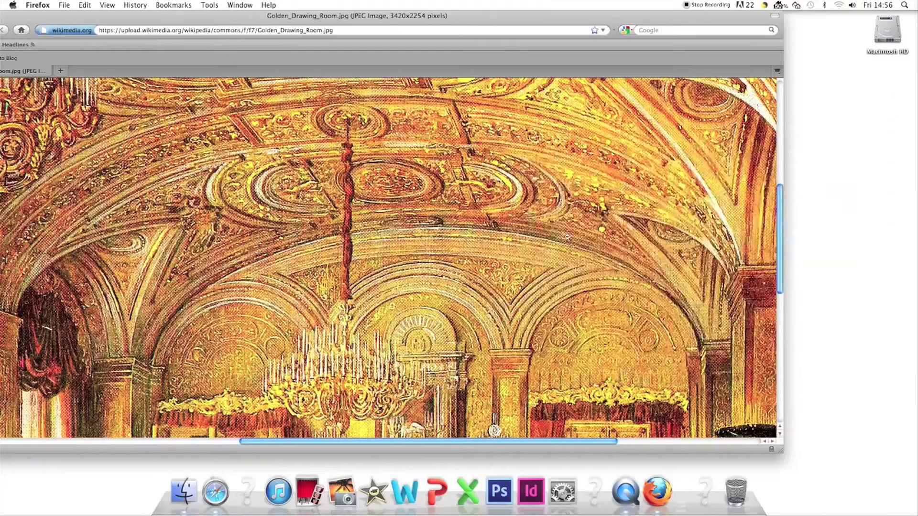
{"action": "left_click_drag", "start_coordinate": [567, 237], "coordinate": [859, 206]}
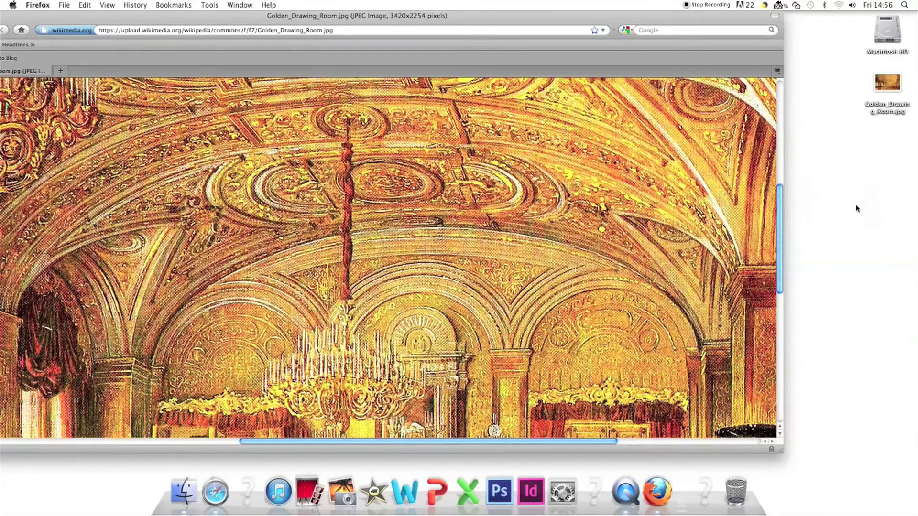
Step: Switch to Photoshop and open Golden_Drawing_Room.jpg from the desktop
{"action": "left_click", "coordinate": [495, 490]}
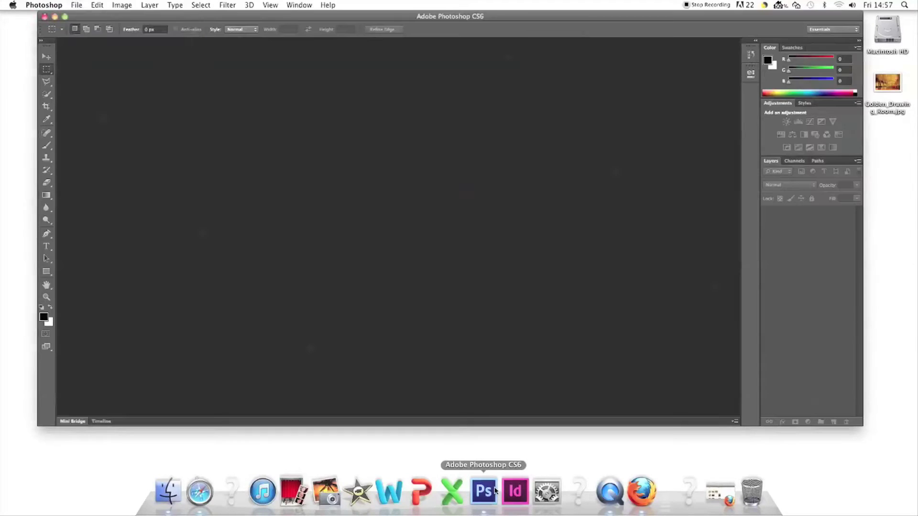
{"action": "left_click", "coordinate": [76, 5]}
{"action": "left_click", "coordinate": [84, 25]}
{"action": "left_click", "coordinate": [442, 114]}
{"action": "left_click", "coordinate": [556, 259]}
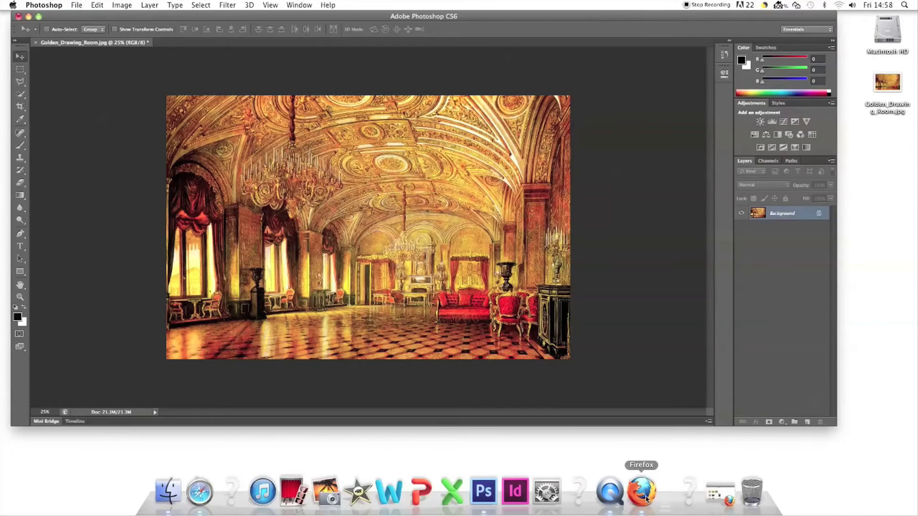
Step: Switch to Firefox, search Google Images for "big bookcase" and open the Affordable Chic Big Bookcase result
{"action": "left_click", "coordinate": [713, 501]}
{"action": "left_click", "coordinate": [713, 497]}
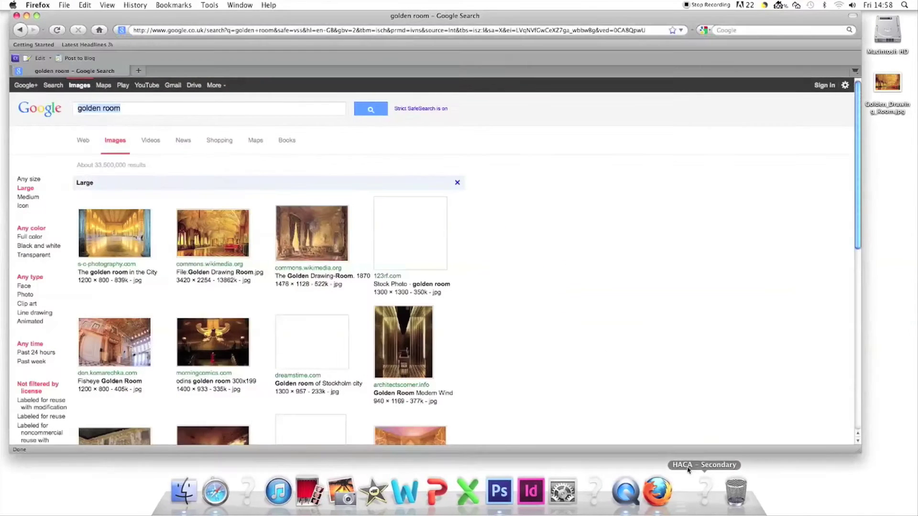
{"action": "type", "text": "big bookcase"}
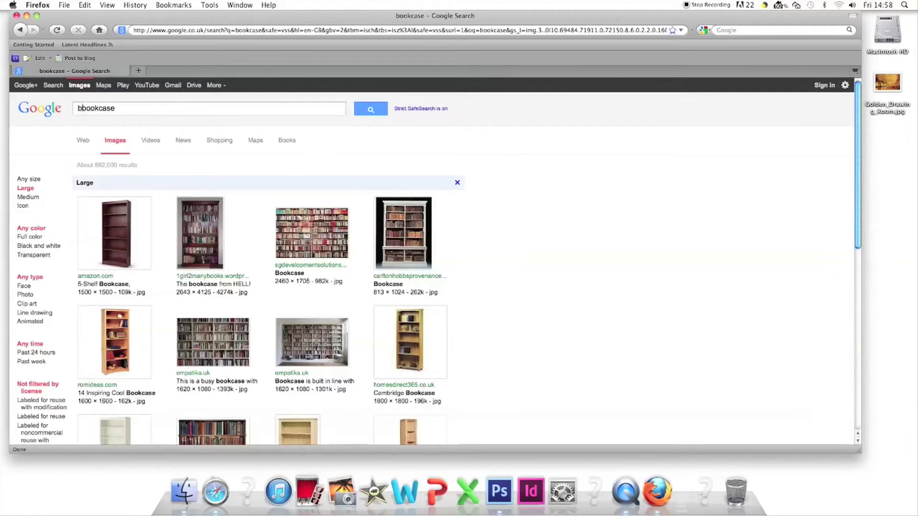
{"action": "key", "text": "Return"}
{"action": "left_click", "coordinate": [406, 276]}
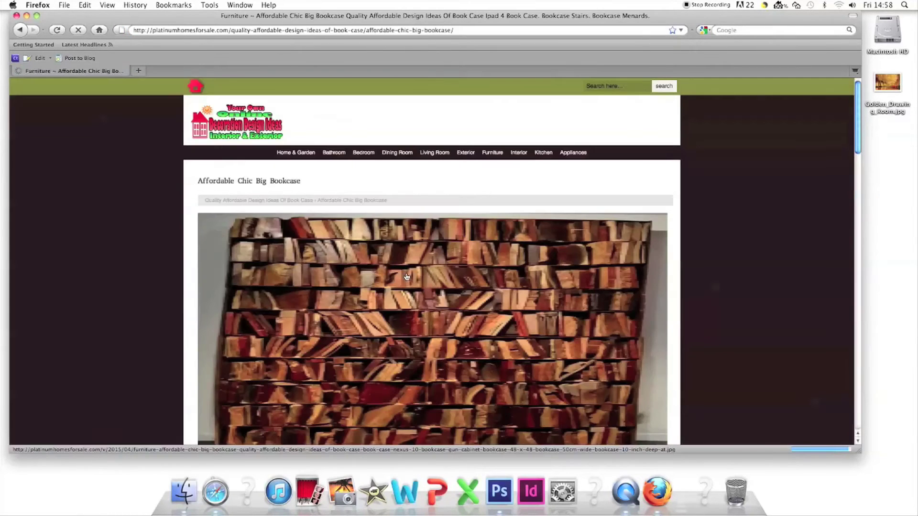
Step: Show the bookcase picture at full resolution and save it to the desktop
{"action": "left_click", "coordinate": [406, 277]}
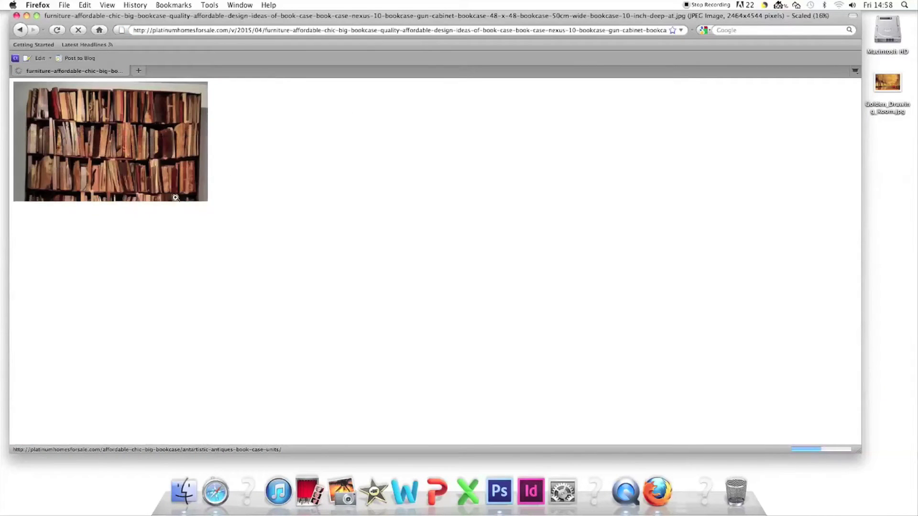
{"action": "left_click", "coordinate": [138, 185]}
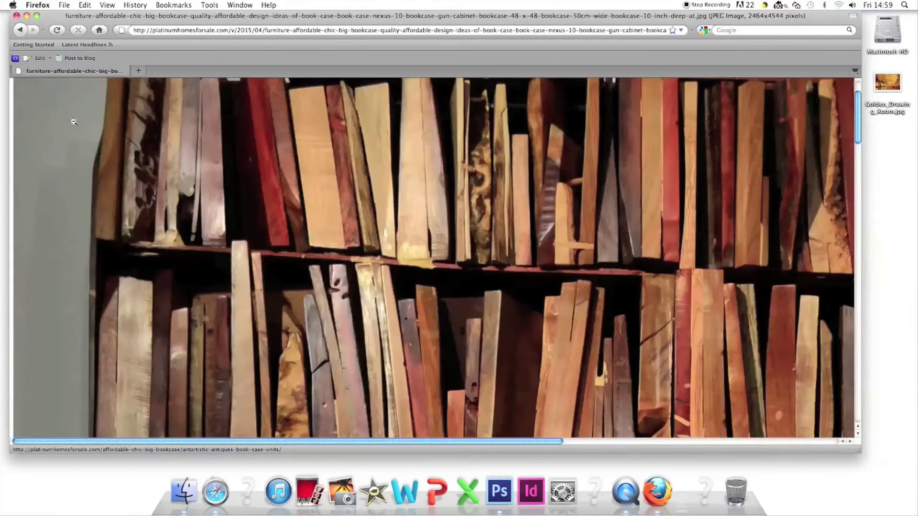
{"action": "left_click_drag", "start_coordinate": [170, 152], "coordinate": [888, 210]}
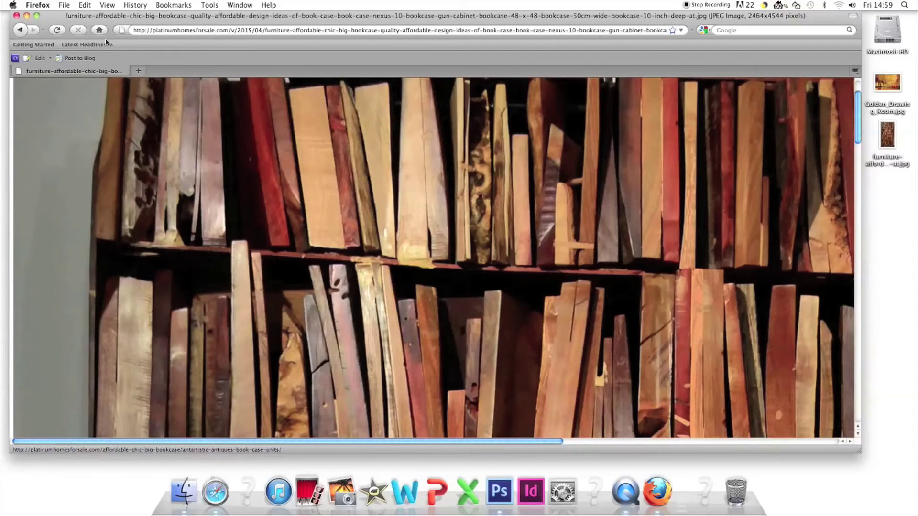
Step: Leave the bookcase picture in the browser and open its saved file from the desktop in Photoshop
{"action": "left_click", "coordinate": [19, 29]}
{"action": "left_click", "coordinate": [26, 15]}
{"action": "left_click", "coordinate": [534, 396]}
{"action": "left_click", "coordinate": [76, 5]}
{"action": "left_click", "coordinate": [86, 25]}
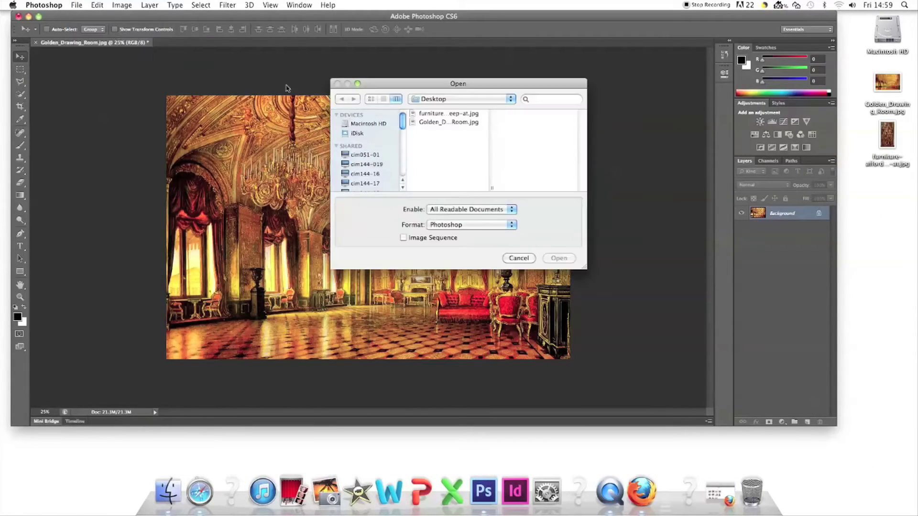
{"action": "double_click", "coordinate": [448, 117]}
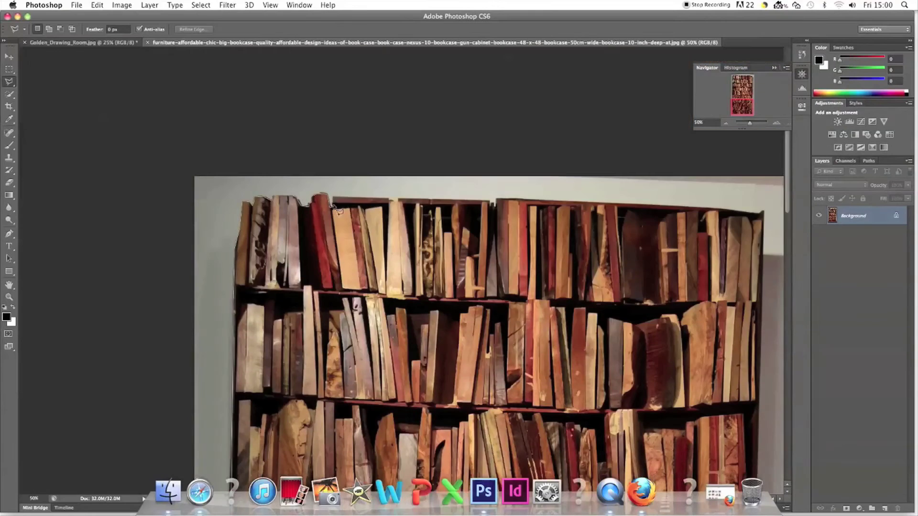
Step: Cut the lasso-selected bookcase out of its photo and paste it into the Golden_Drawing_Room.jpg document
{"action": "left_click", "coordinate": [97, 5]}
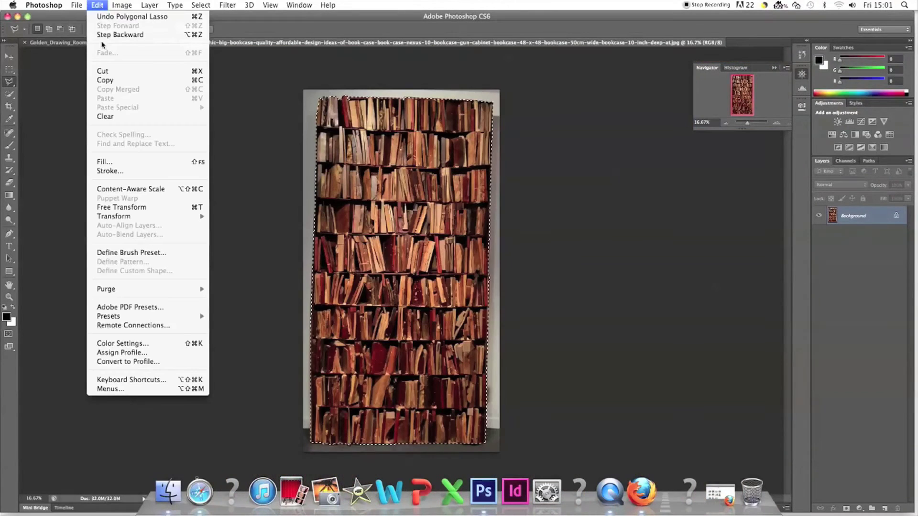
{"action": "left_click", "coordinate": [102, 70]}
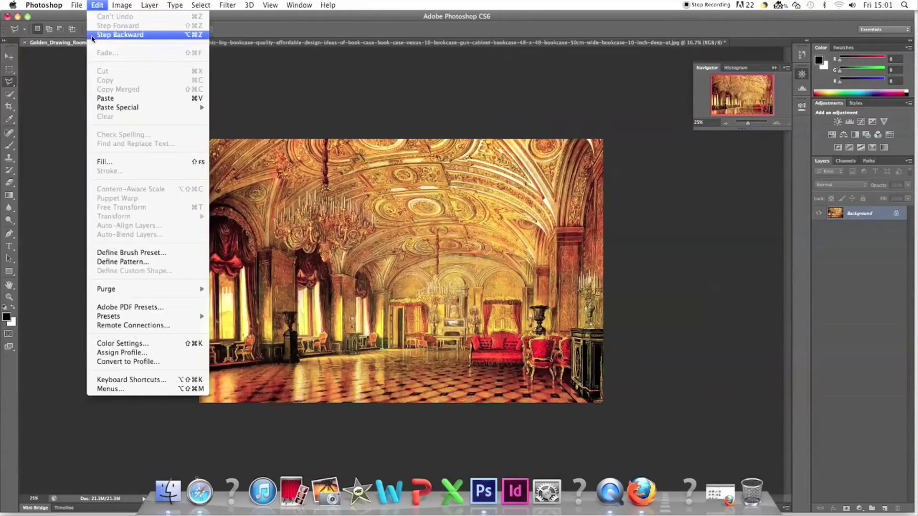
{"action": "left_click", "coordinate": [105, 98]}
Step: Scale the pasted bookcase to about 47.91% with Free Transform and place it against the room's left wall
{"action": "left_click", "coordinate": [102, 4]}
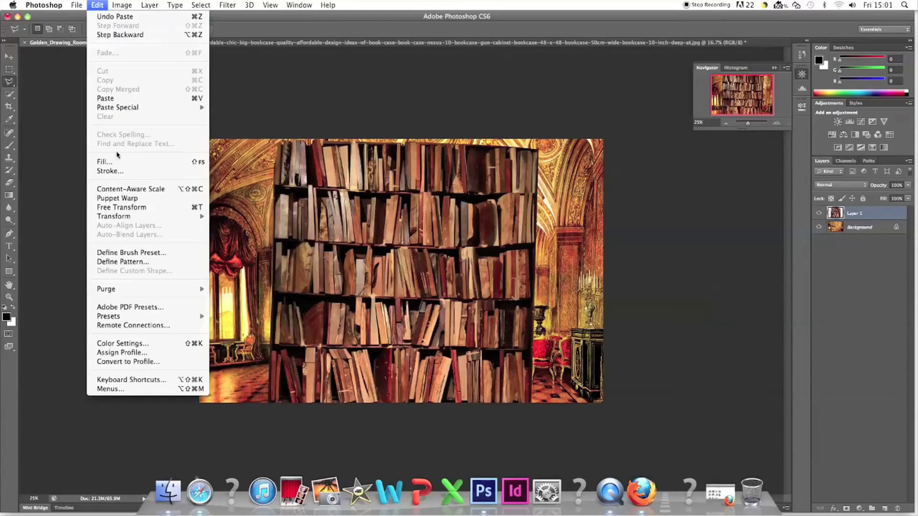
{"action": "left_click", "coordinate": [119, 207]}
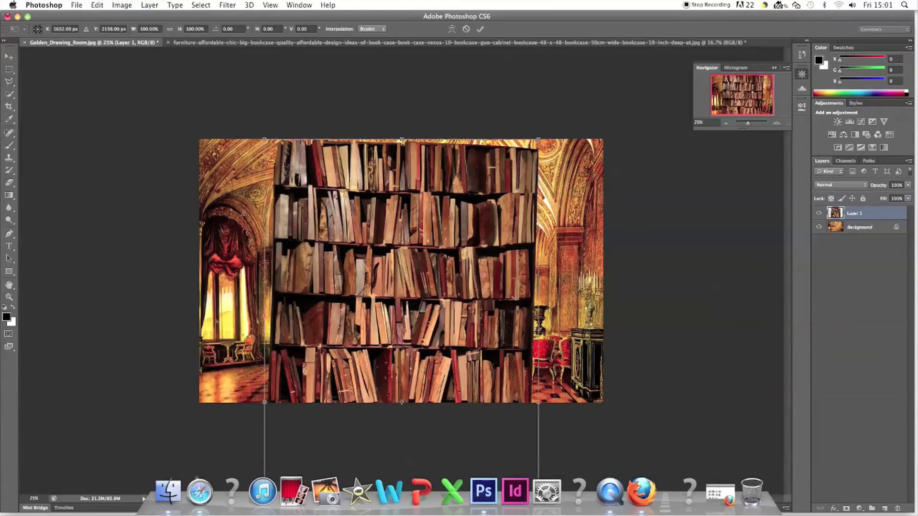
{"action": "left_click_drag", "start_coordinate": [265, 139], "coordinate": [402, 277]}
{"action": "left_click_drag", "start_coordinate": [430, 363], "coordinate": [303, 164]}
{"action": "left_click_drag", "start_coordinate": [233, 123], "coordinate": [301, 243]}
{"action": "left_click_drag", "start_coordinate": [355, 335], "coordinate": [259, 277]}
{"action": "left_click_drag", "start_coordinate": [314, 185], "coordinate": [336, 143]}
{"action": "left_click", "coordinate": [8, 57]}
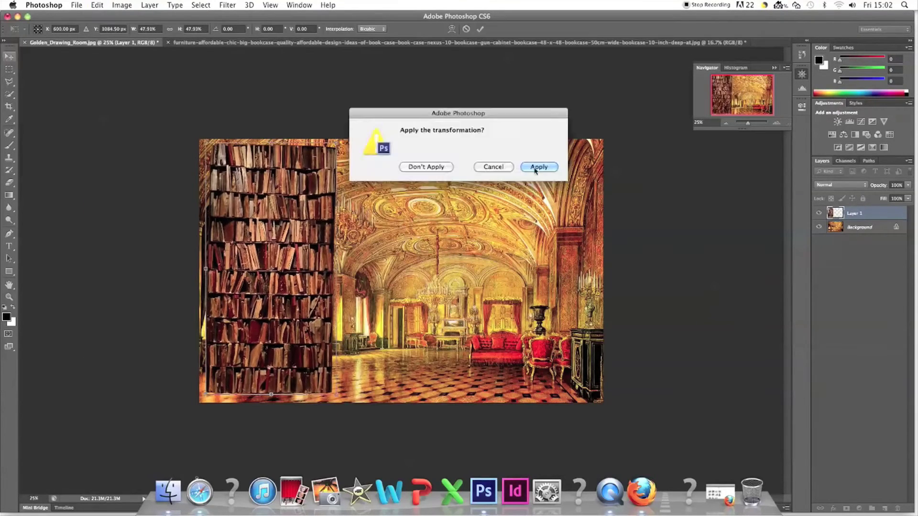
{"action": "left_click", "coordinate": [535, 167]}
Step: Switch to Firefox, find Picasso's Girl Before a Mirror on the famous artworks page and save its image to the desktop
{"action": "left_click", "coordinate": [17, 16]}
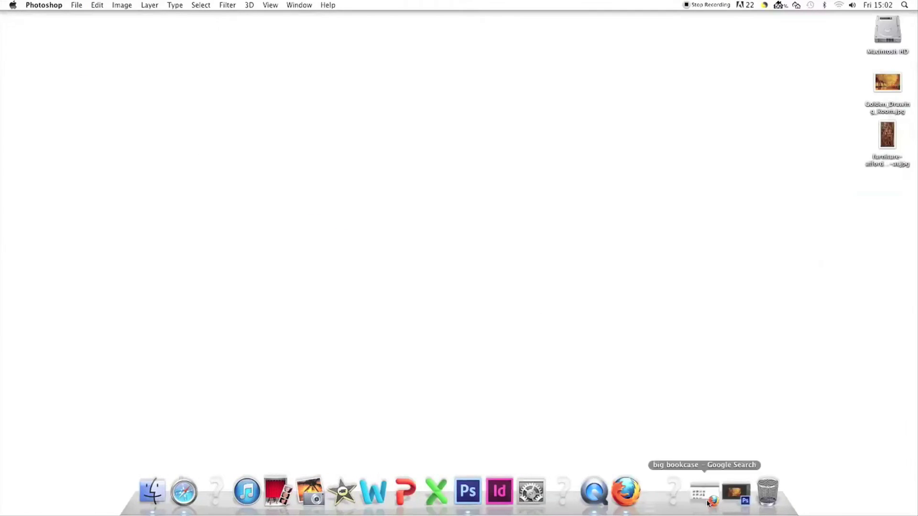
{"action": "left_click", "coordinate": [710, 502]}
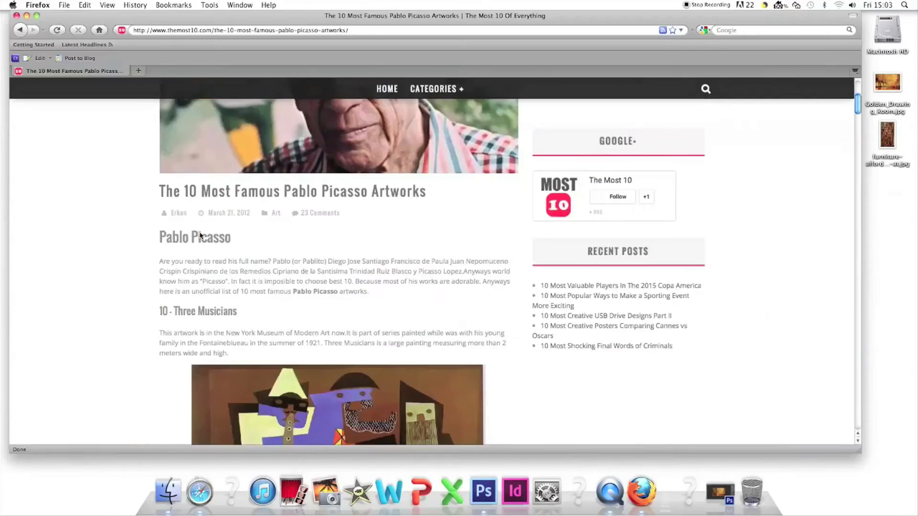
{"action": "scroll", "coordinate": [199, 235], "scroll_direction": "down", "scroll_amount": 10}
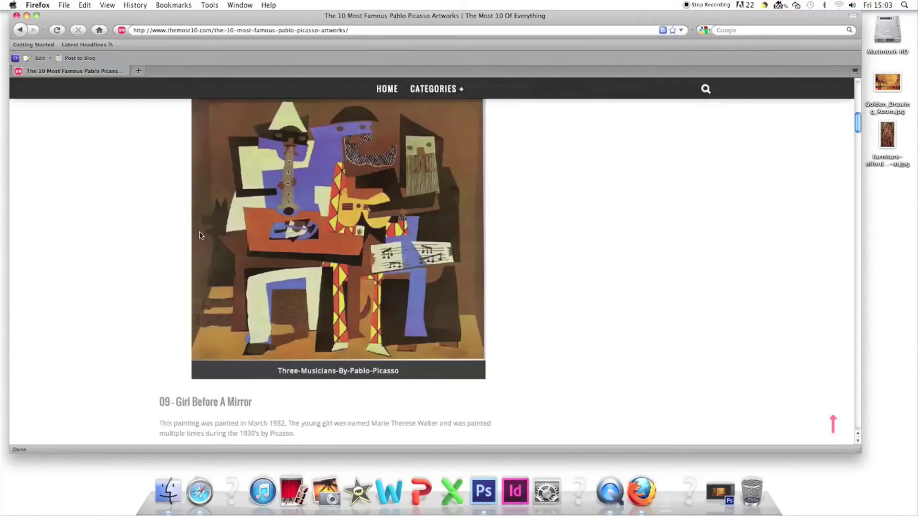
{"action": "scroll", "coordinate": [200, 236], "scroll_direction": "down", "scroll_amount": 6}
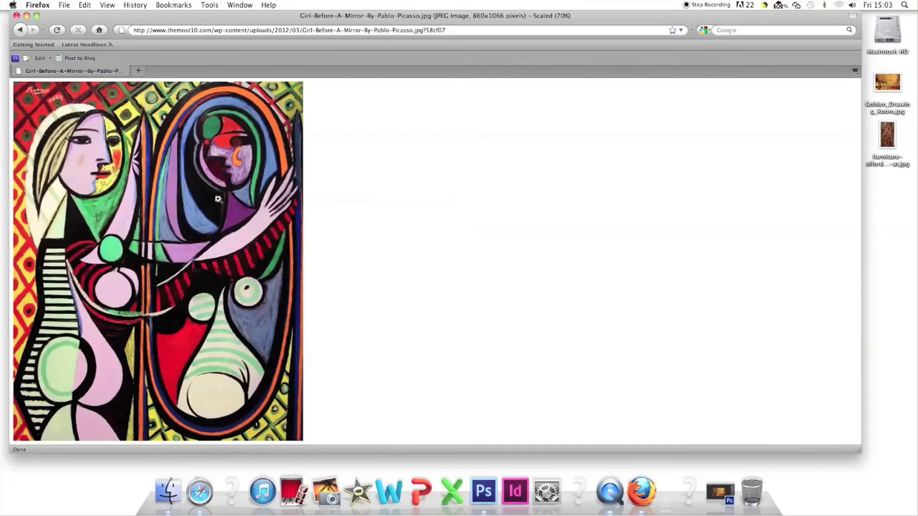
{"action": "left_click", "coordinate": [136, 176]}
{"action": "left_click_drag", "start_coordinate": [136, 176], "coordinate": [897, 217]}
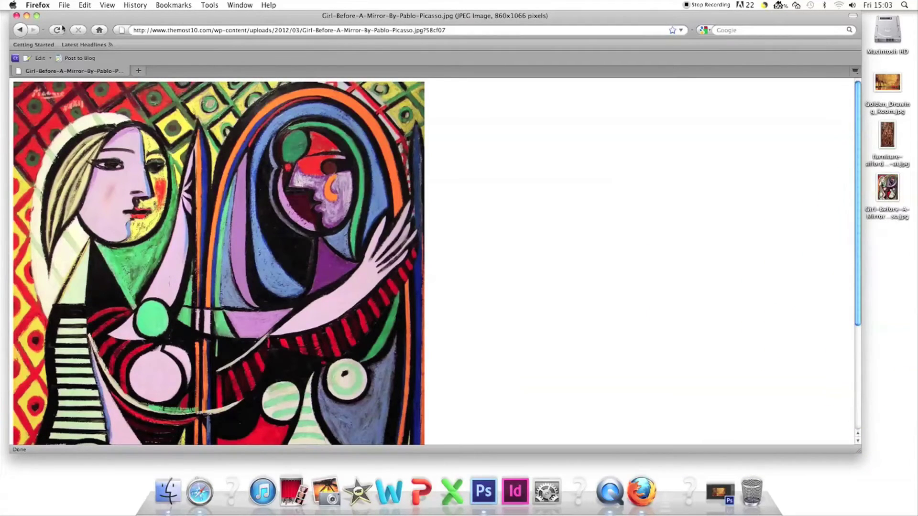
Step: Switch to Photoshop and open the saved Girl Before a Mirror image from the desktop
{"action": "left_click", "coordinate": [27, 15]}
{"action": "left_click", "coordinate": [77, 5]}
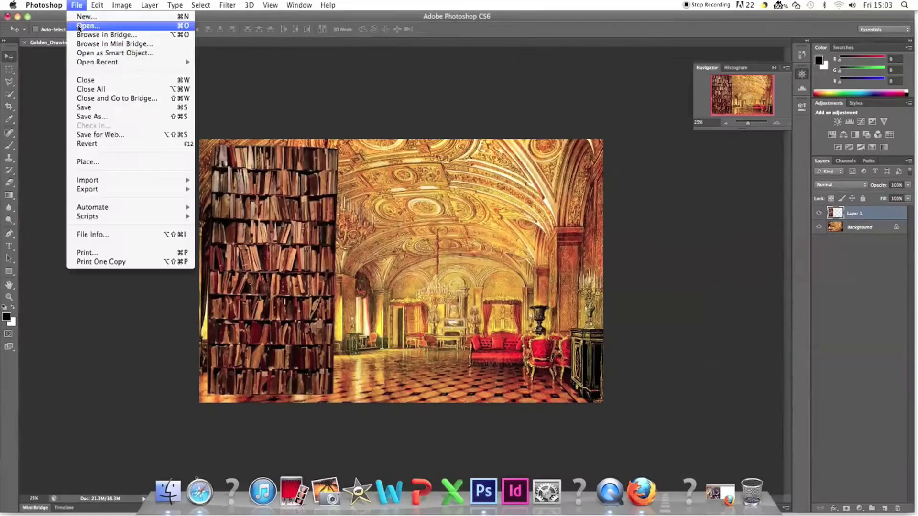
{"action": "left_click", "coordinate": [82, 22]}
{"action": "left_click", "coordinate": [446, 123]}
{"action": "left_click", "coordinate": [559, 258]}
Step: Cut the entire Girl Before a Mirror painting and paste it into the Golden_Drawing_Room.jpg document
{"action": "left_click", "coordinate": [201, 5]}
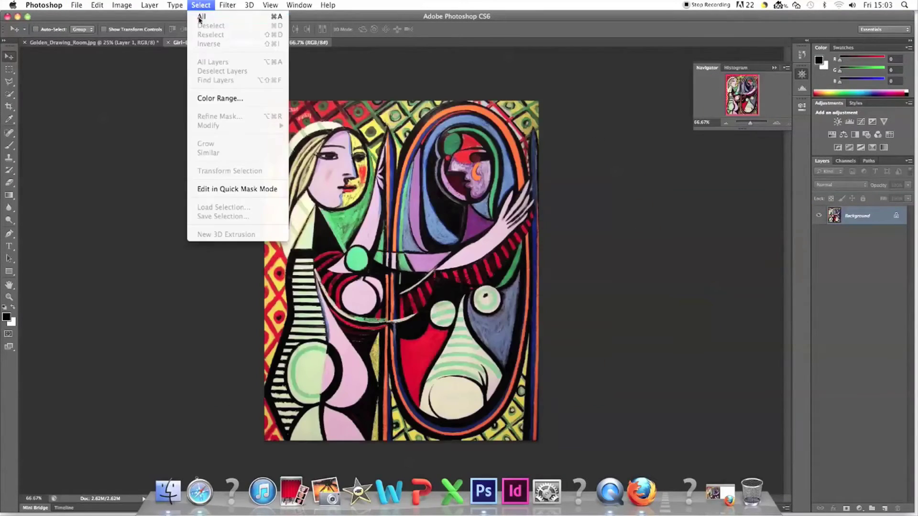
{"action": "left_click", "coordinate": [203, 17]}
{"action": "left_click", "coordinate": [97, 5]}
{"action": "left_click", "coordinate": [105, 71]}
{"action": "left_click", "coordinate": [108, 42]}
{"action": "left_click", "coordinate": [98, 4]}
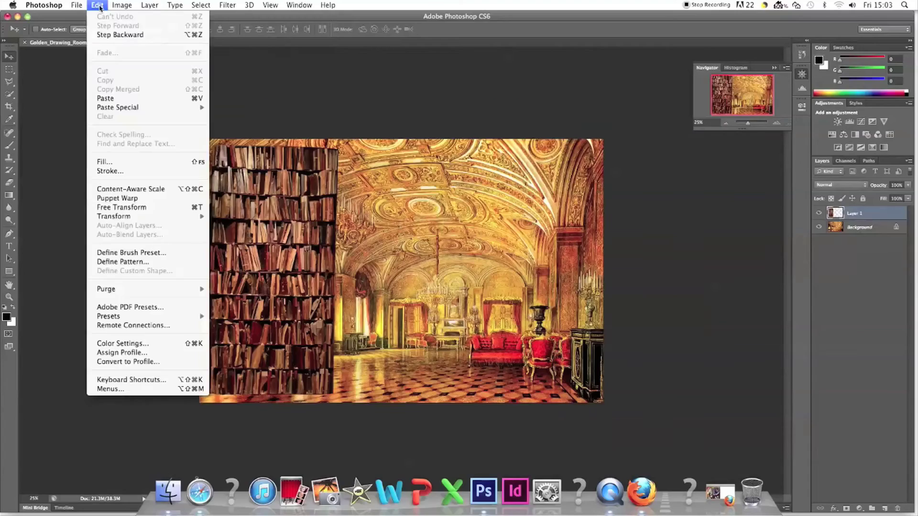
{"action": "left_click", "coordinate": [101, 98]}
Step: Scale the pasted painting to about 38.37% with Free Transform and position it above the red sofa
{"action": "left_click", "coordinate": [97, 5]}
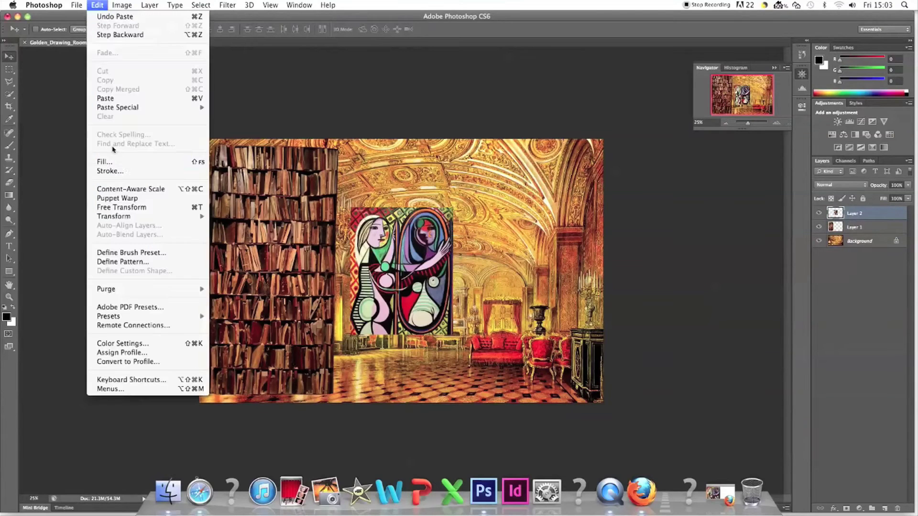
{"action": "left_click", "coordinate": [122, 207]}
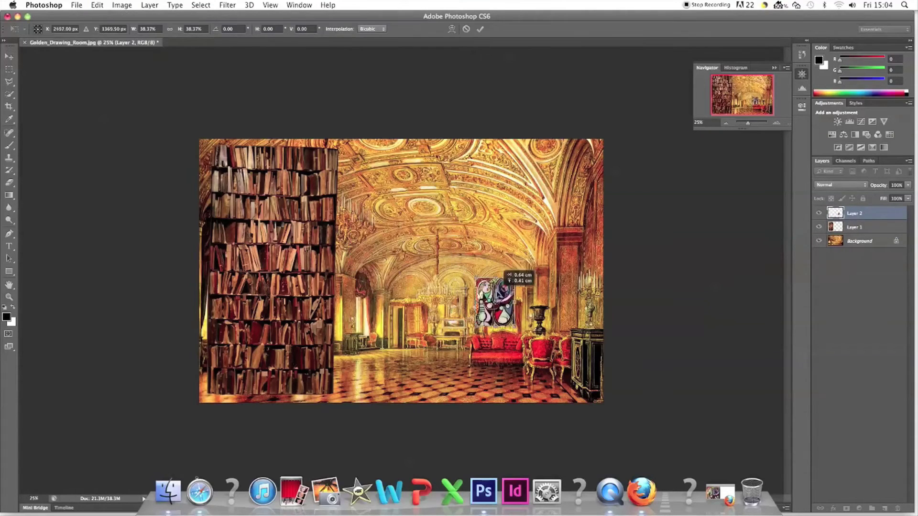
{"action": "left_click_drag", "start_coordinate": [507, 280], "coordinate": [507, 289]}
Step: Switch to Firefox, search Google Images for "Jesus", save Easter_Jesus-5.jpg to the desktop and open the saved file
{"action": "left_click", "coordinate": [17, 17]}
{"action": "left_click", "coordinate": [707, 493]}
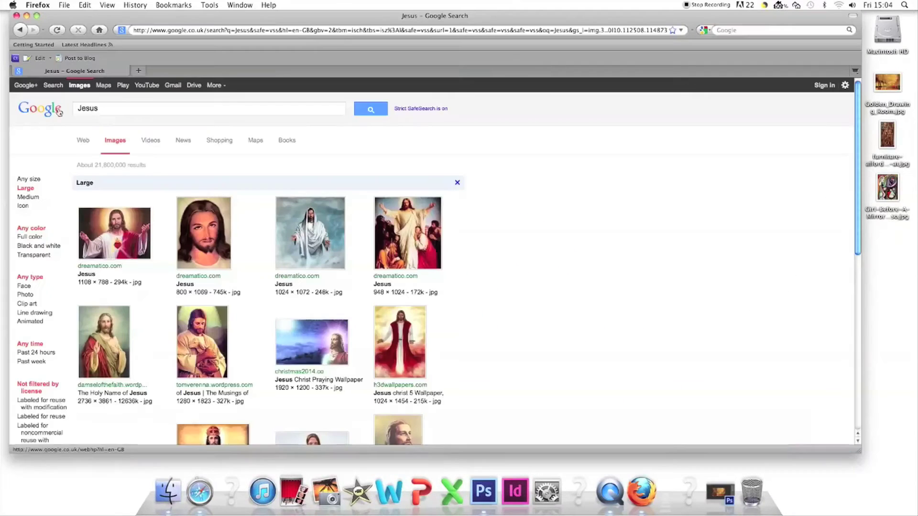
{"action": "scroll", "coordinate": [332, 252], "scroll_direction": "down", "scroll_amount": 5}
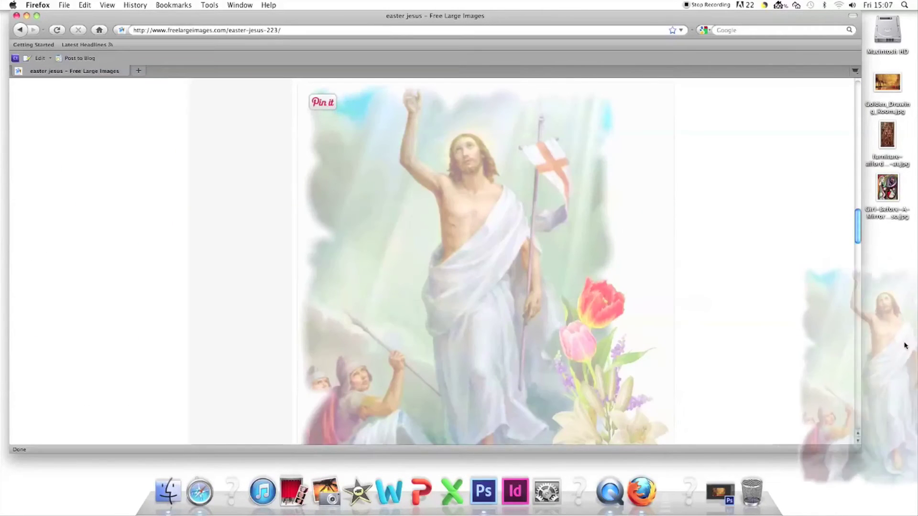
{"action": "left_click_drag", "start_coordinate": [906, 345], "coordinate": [902, 316]}
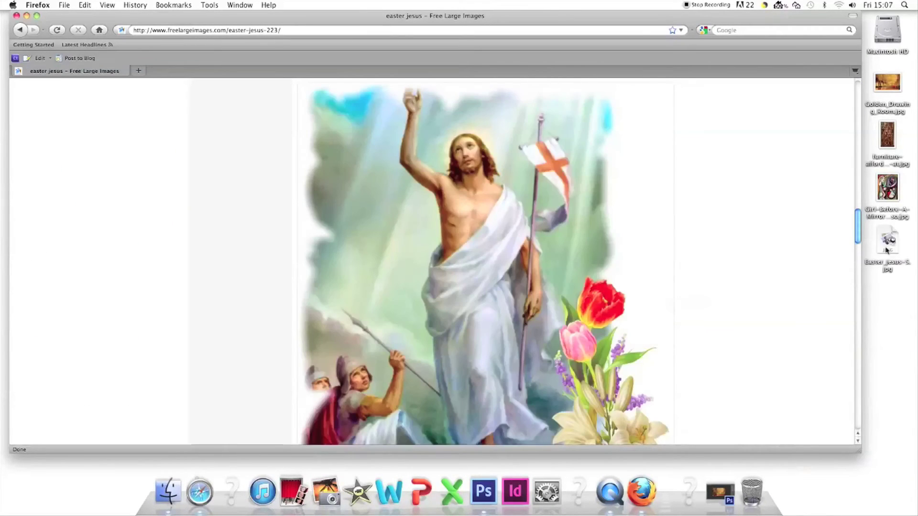
{"action": "left_click", "coordinate": [886, 242]}
{"action": "double_click", "coordinate": [887, 243]}
Step: Switch back to Photoshop and open Easter_Jesus-5.jpg from the desktop
{"action": "left_click", "coordinate": [26, 16]}
{"action": "left_click", "coordinate": [720, 493]}
{"action": "left_click", "coordinate": [76, 4]}
{"action": "left_click", "coordinate": [82, 25]}
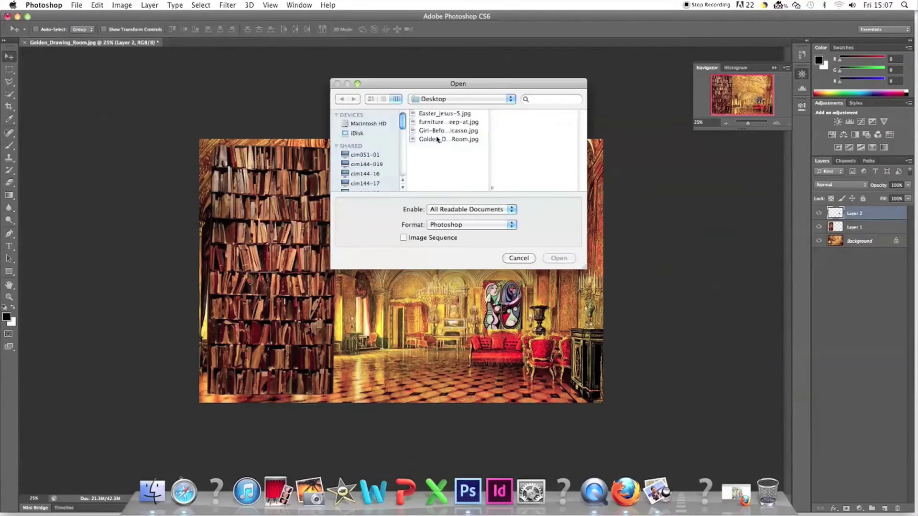
{"action": "left_click", "coordinate": [437, 139]}
{"action": "left_click", "coordinate": [434, 131]}
{"action": "double_click", "coordinate": [436, 113]}
Step: Cut the entire Easter_Jesus-5.jpg picture and paste it into the Golden_Drawing_Room.jpg document, ready for Free Transform
{"action": "left_click", "coordinate": [201, 5]}
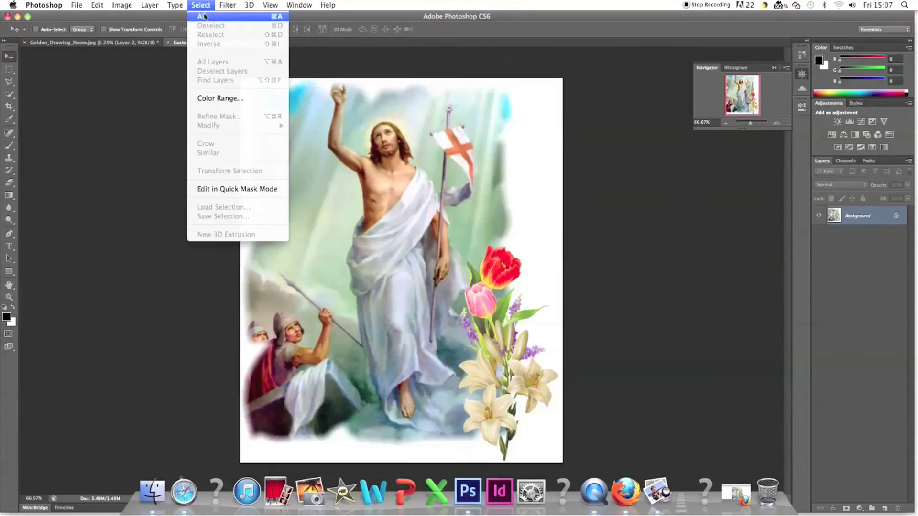
{"action": "left_click", "coordinate": [205, 17]}
{"action": "left_click", "coordinate": [97, 5]}
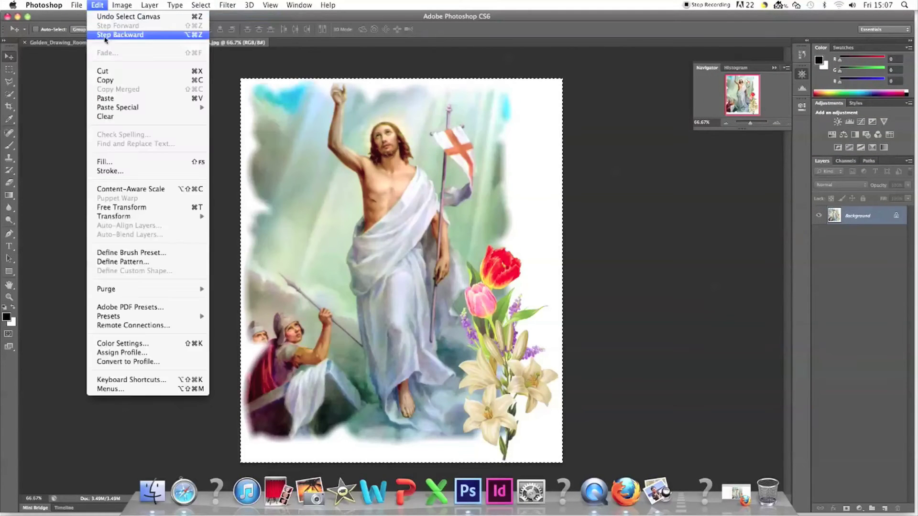
{"action": "left_click", "coordinate": [108, 68]}
{"action": "left_click", "coordinate": [93, 42]}
{"action": "left_click", "coordinate": [96, 4]}
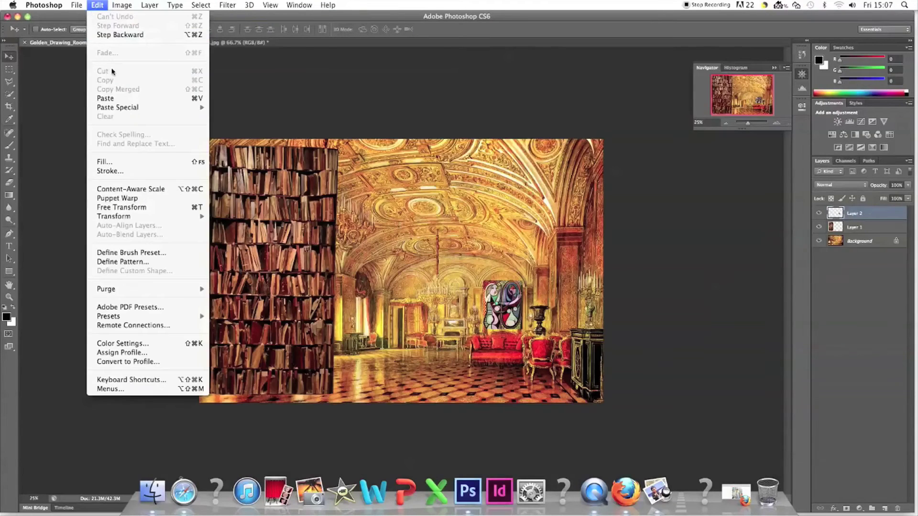
{"action": "left_click", "coordinate": [105, 98]}
{"action": "left_click", "coordinate": [98, 5]}
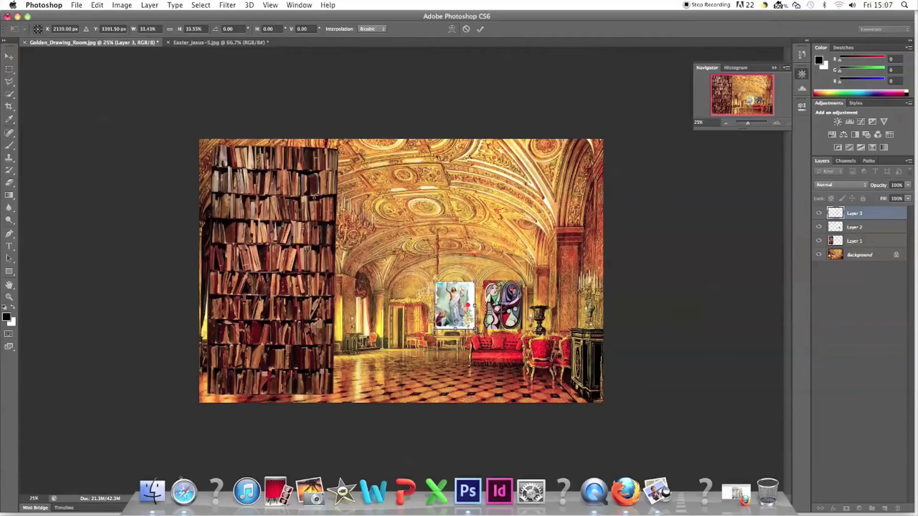
Step: Minimise Photoshop and view NYC_Empire_State_Building.jpg at full size in Firefox
{"action": "key", "text": "super+m"}
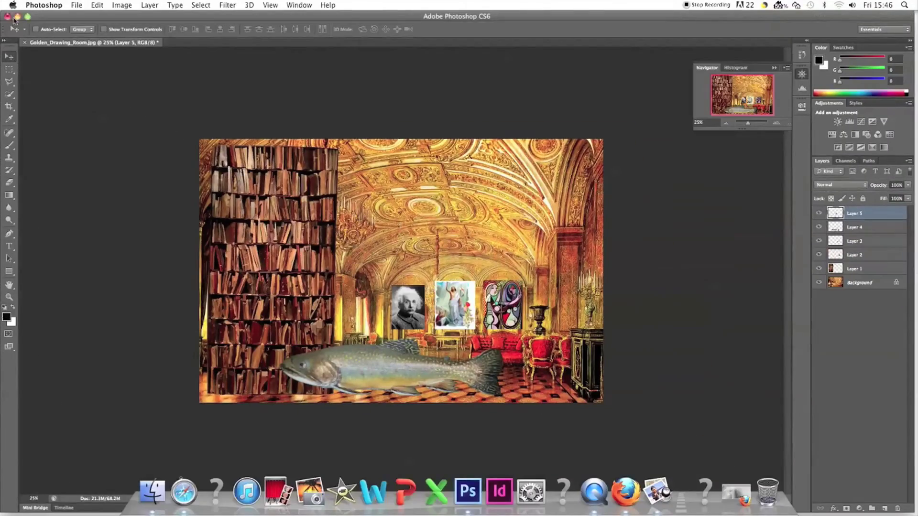
{"action": "left_click", "coordinate": [17, 18]}
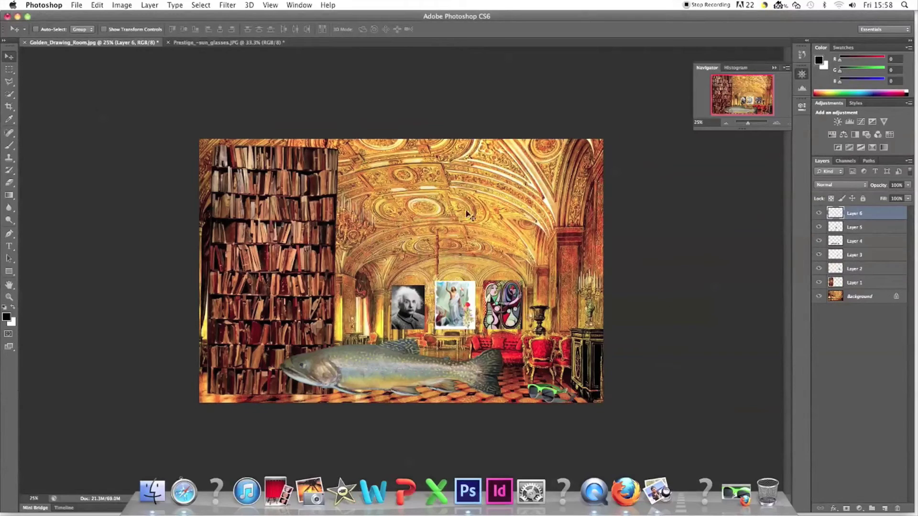
{"action": "left_click", "coordinate": [18, 17]}
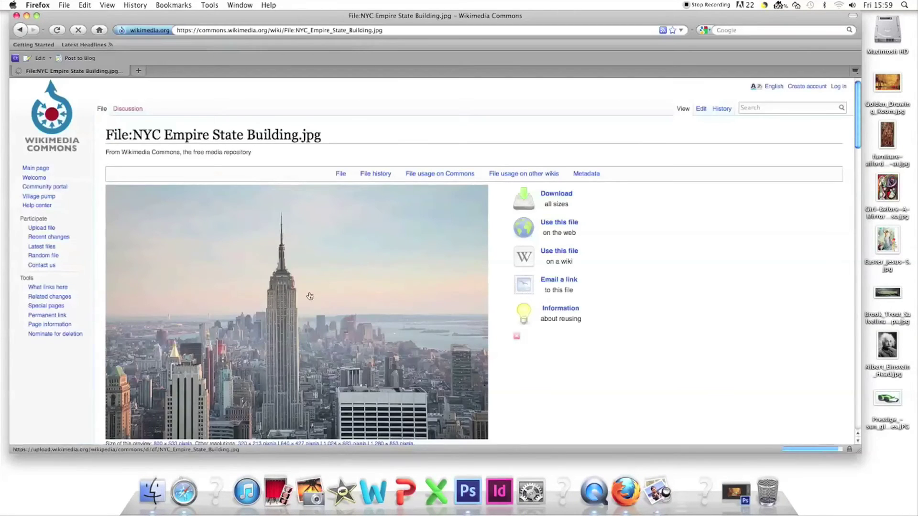
{"action": "left_click", "coordinate": [310, 296]}
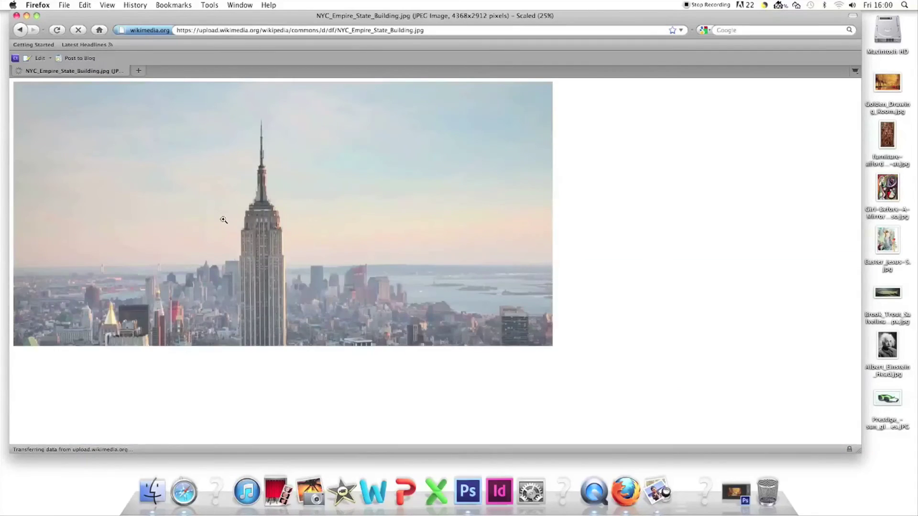
{"action": "left_click", "coordinate": [223, 219]}
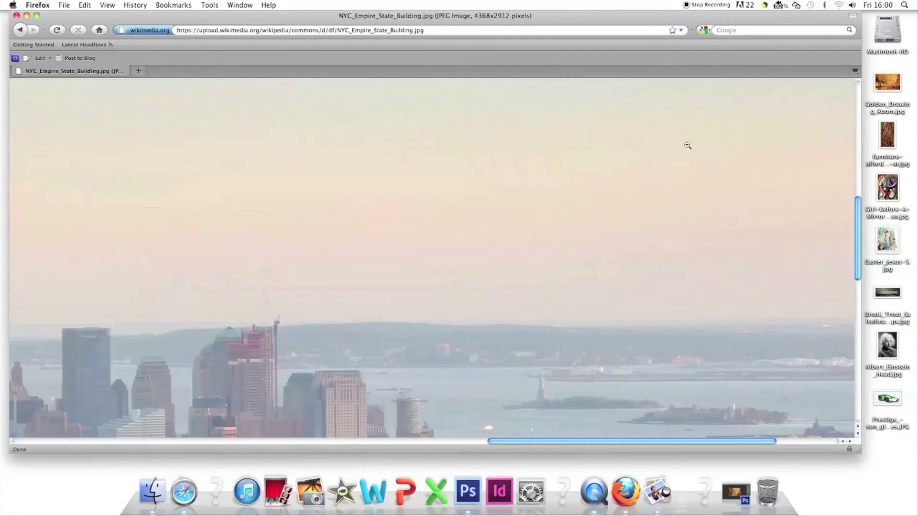
{"action": "left_click_drag", "start_coordinate": [752, 22], "coordinate": [537, 33]}
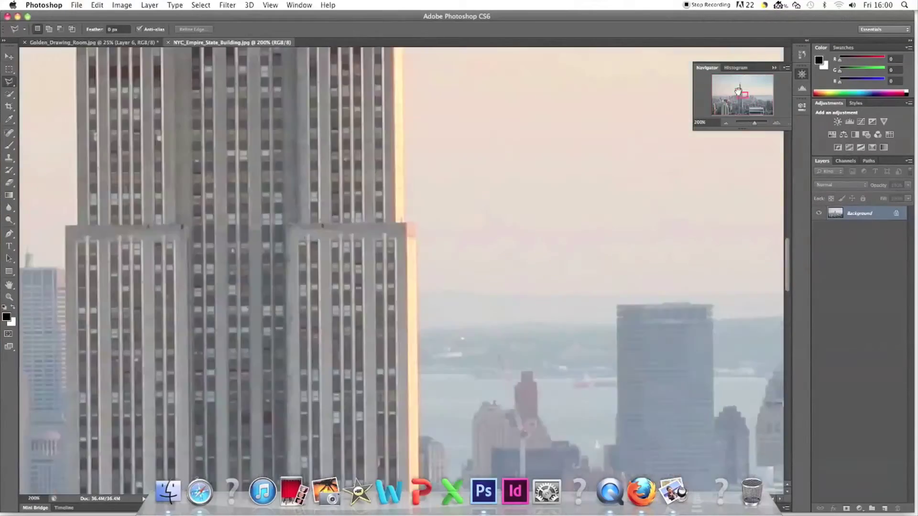
Step: Outline the Empire State Building from its spire down to the lower facade with the Polygonal Lasso tool at 200% zoom
{"action": "scroll", "coordinate": [402, 254], "scroll_direction": "up", "scroll_amount": 15}
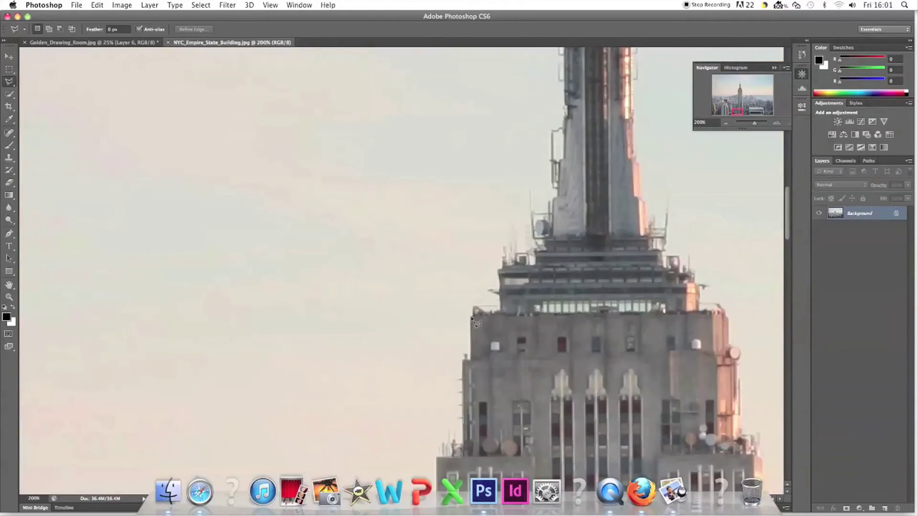
{"action": "scroll", "coordinate": [558, 204], "scroll_direction": "up", "scroll_amount": 10}
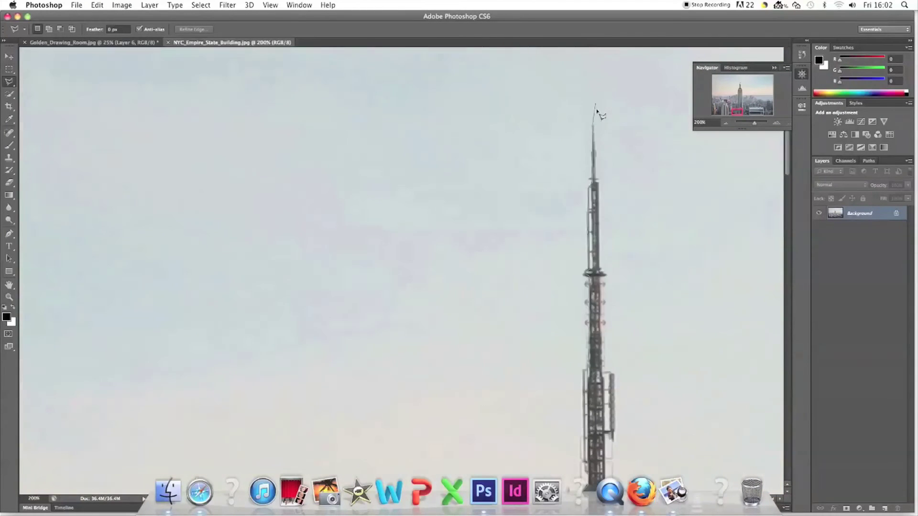
{"action": "scroll", "coordinate": [607, 280], "scroll_direction": "down", "scroll_amount": 10}
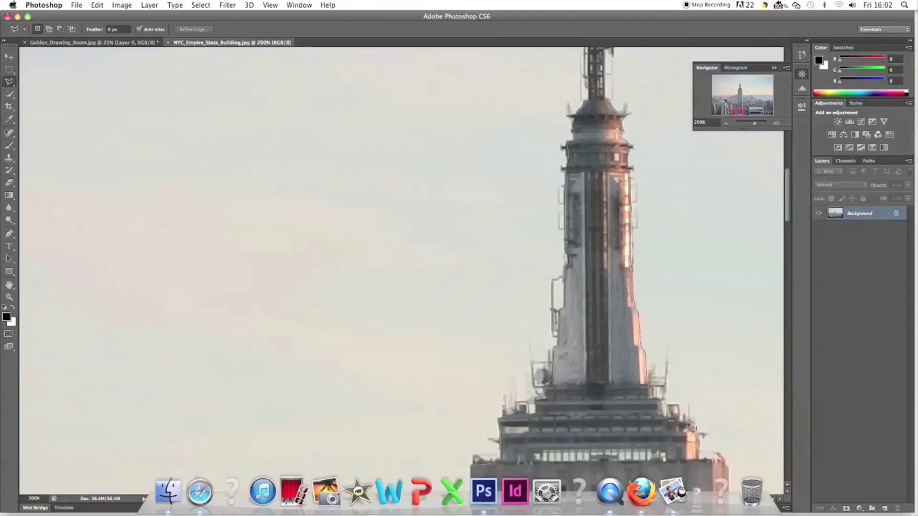
{"action": "scroll", "coordinate": [744, 344], "scroll_direction": "down", "scroll_amount": 15}
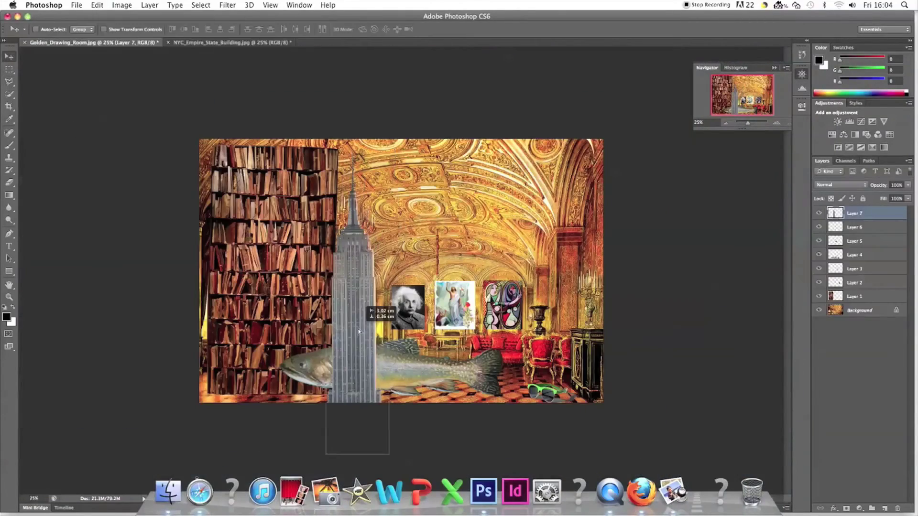
Step: Rotate the Empire State Building layer clockwise so the tower leans out from behind the bookcase
{"action": "left_click", "coordinate": [99, 7]}
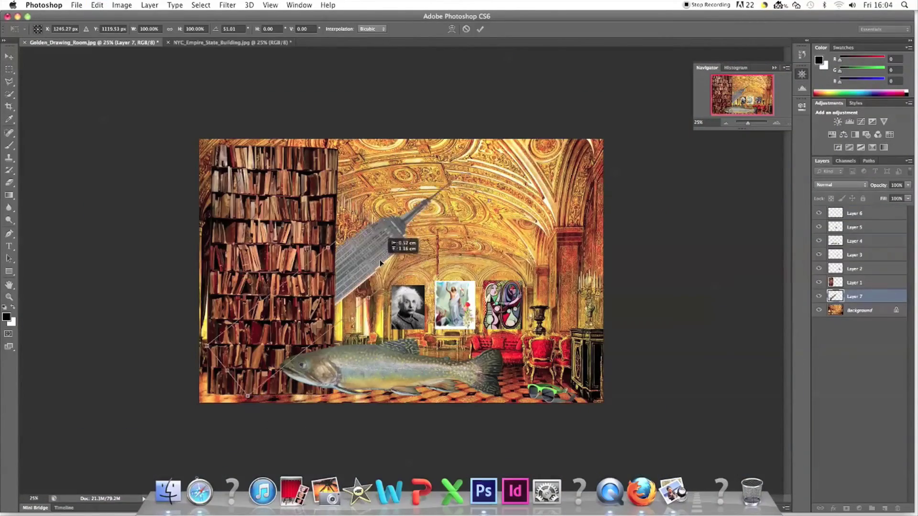
{"action": "left_click_drag", "start_coordinate": [387, 254], "coordinate": [417, 218]}
{"action": "key", "text": "Return"}
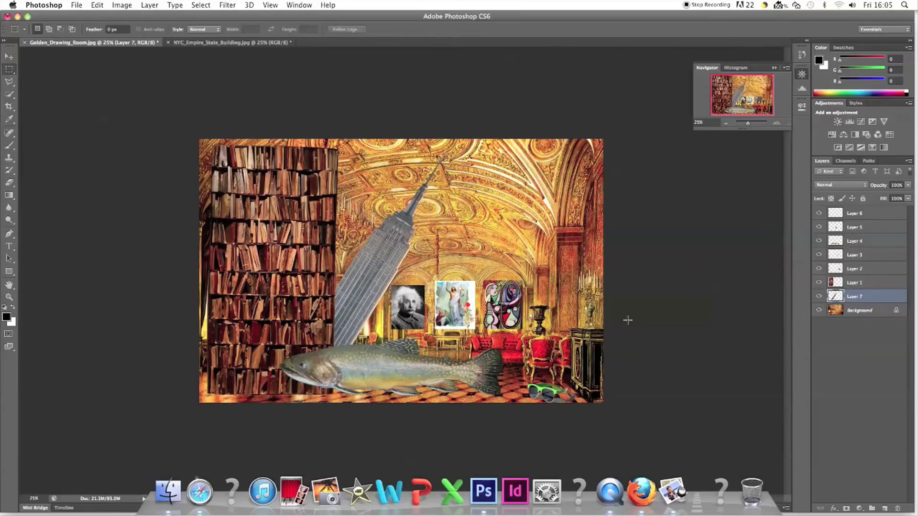
Step: Reorder the layers to place the woman in red above the Einstein portrait, with the skyscraper and the bookcase stacked above her
{"action": "left_click", "coordinate": [717, 499]}
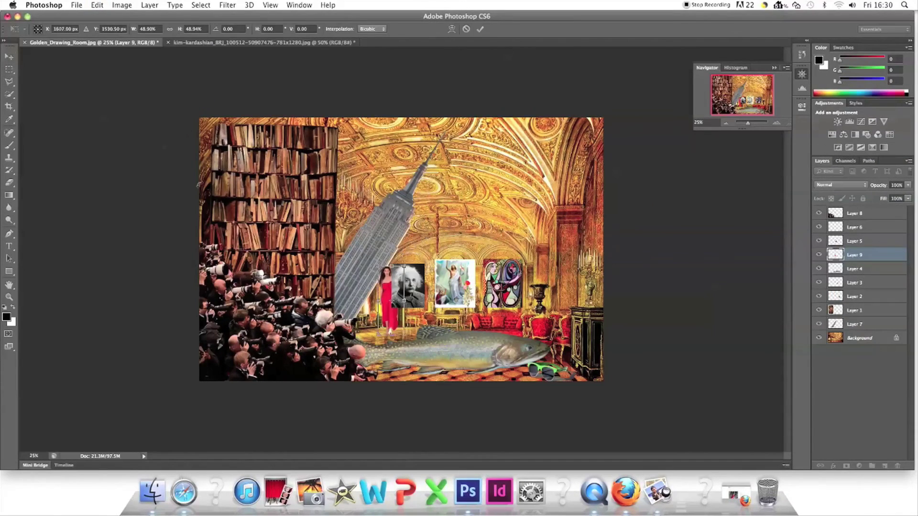
{"action": "key", "text": "v"}
{"action": "left_click", "coordinate": [854, 214]}
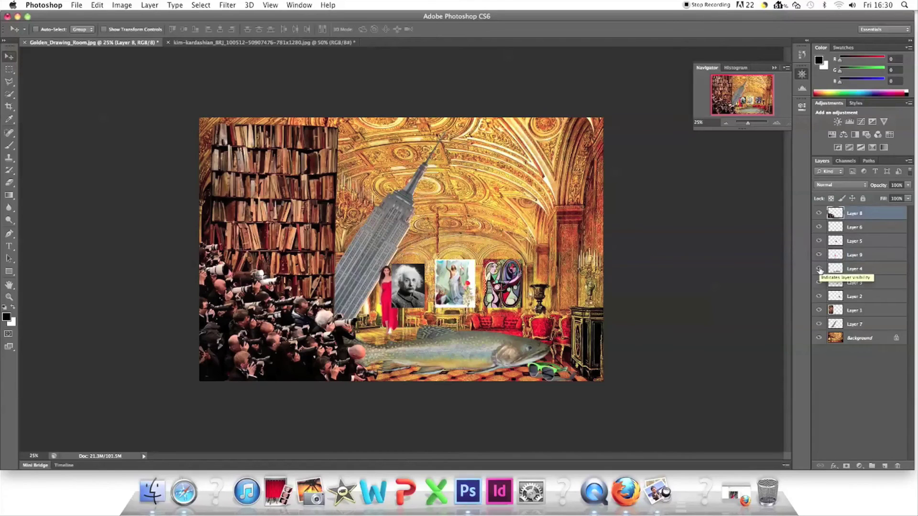
{"action": "left_click_drag", "start_coordinate": [853, 255], "coordinate": [858, 245]}
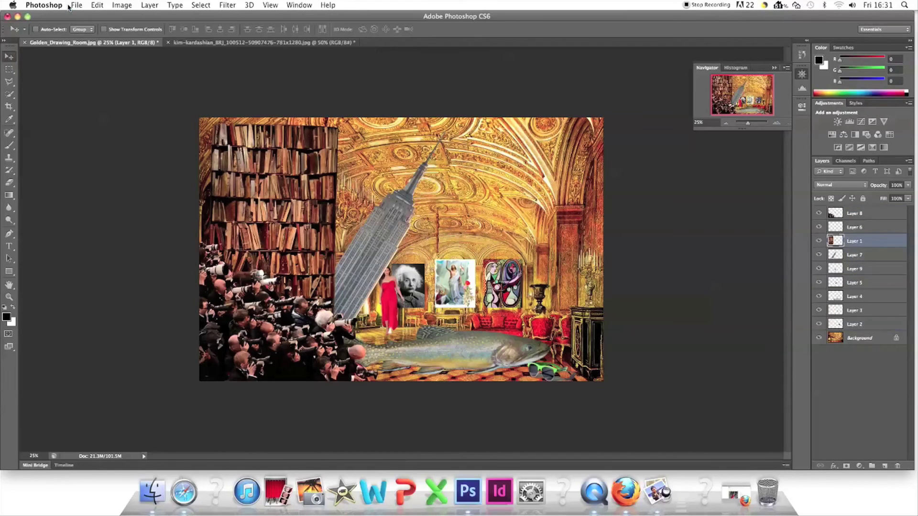
Step: Save the montage to the desktop as a JPEG named "Kanye West's Drawing Room.jpg"
{"action": "key", "text": "super+shift+s"}
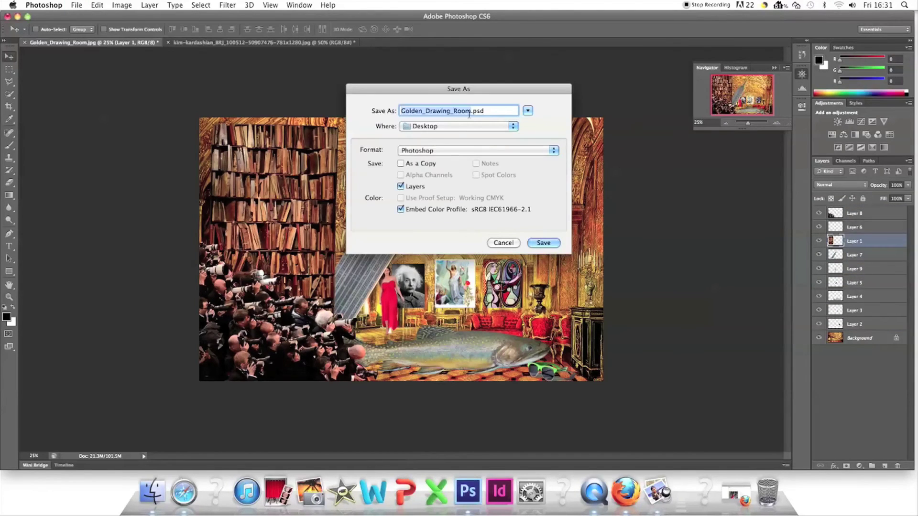
{"action": "left_click", "coordinate": [483, 150]}
{"action": "left_click", "coordinate": [430, 209]}
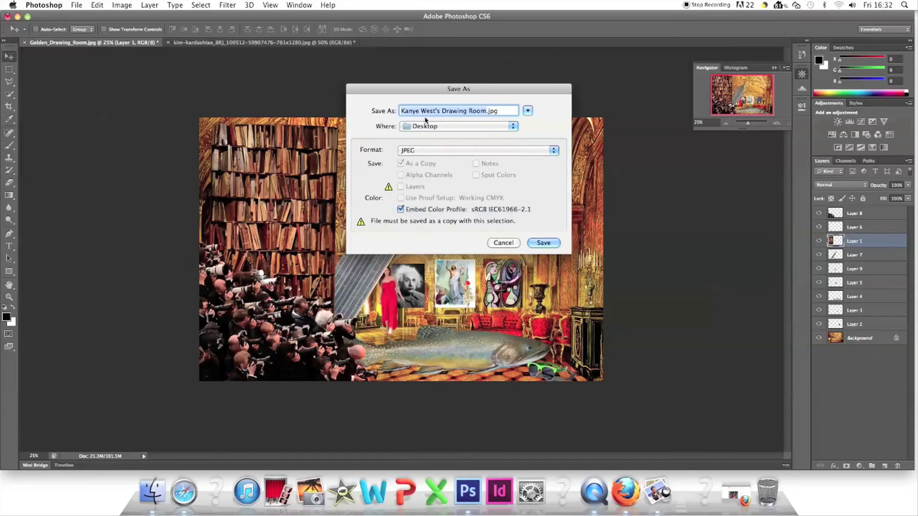
{"action": "left_click", "coordinate": [543, 243]}
{"action": "left_click", "coordinate": [519, 174]}
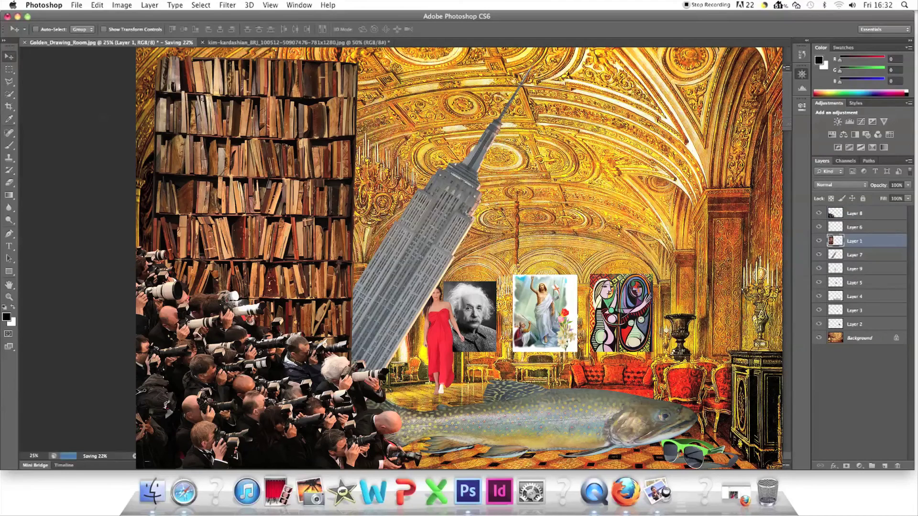